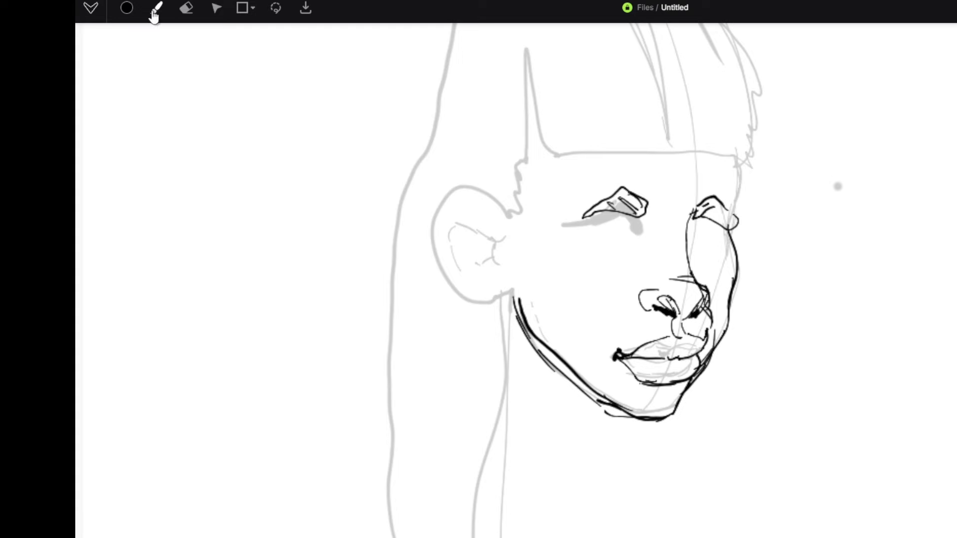
Try a short thick black brush stroke on the blank canvas beside the head sketch and undo it
left_click(154, 11)
mouse_move(235, 88)
left_mouse_down()
mouse_move(321, 168)
mouse_move(269, 159)
mouse_move(241, 174)
left_mouse_up()
key("ctrl+z")
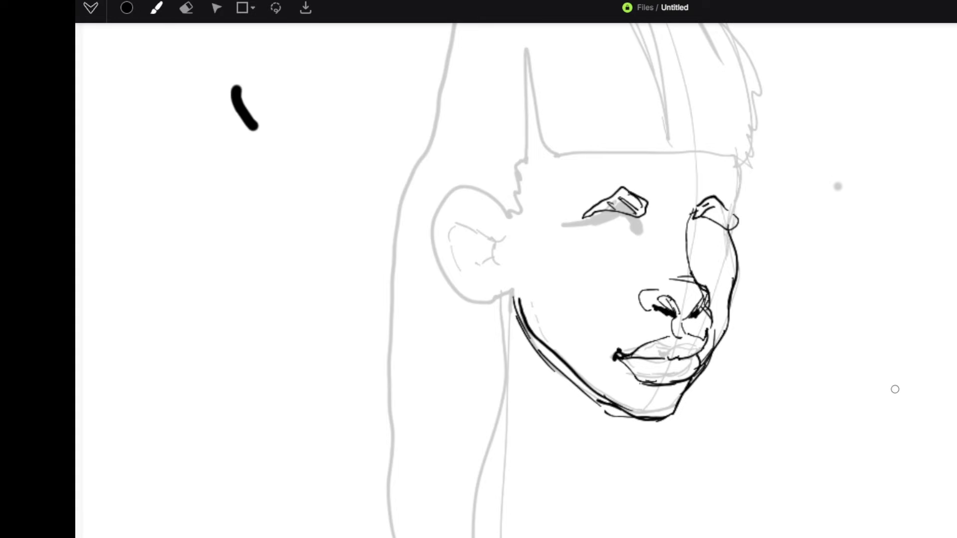
scroll(950, 476, "up", 2)
key("ctrl+z")
scroll(929, 433, "down", 2)
scroll(942, 466, "up", 3)
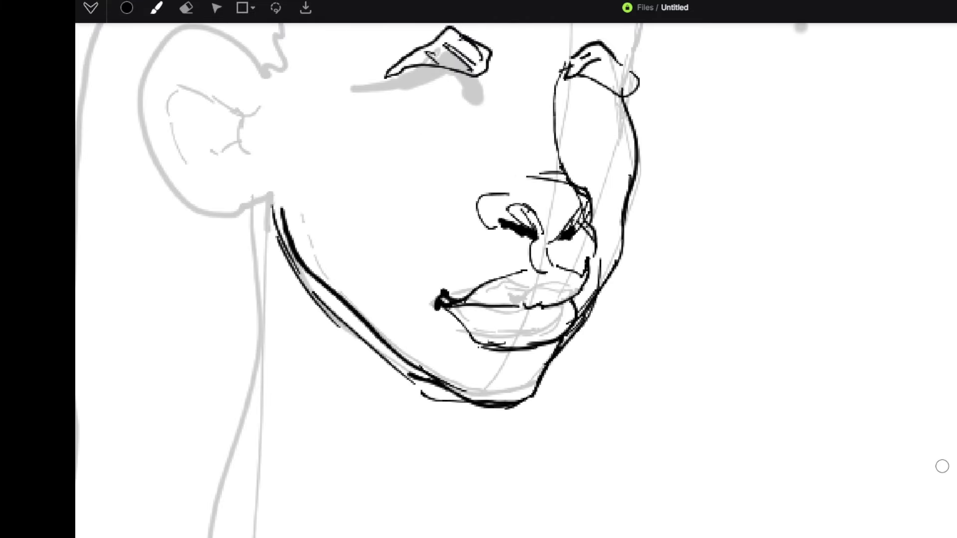
scroll(941, 465, "down", 2)
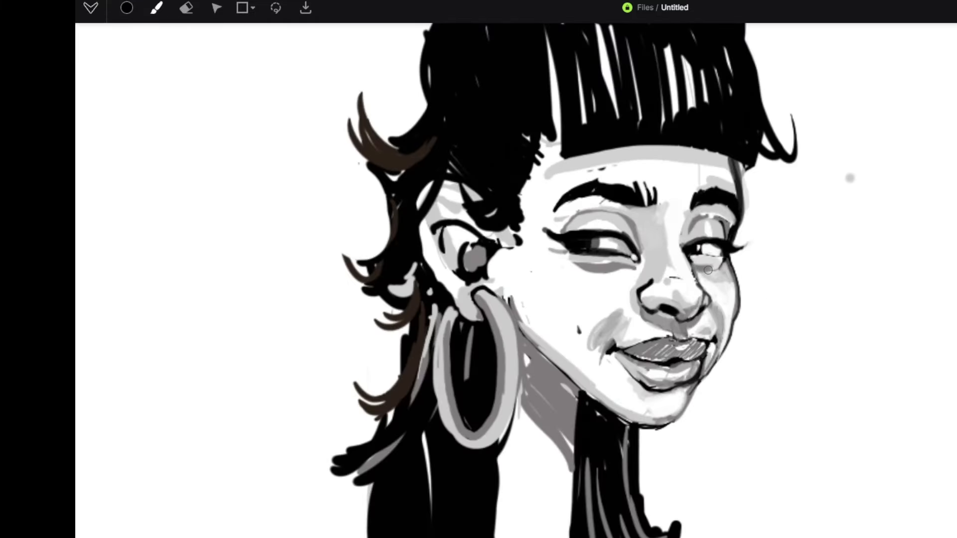
Activate the Inpainting tool for the rendered portrait of the girl with hoop earrings
scroll(781, 304, "down", 1)
scroll(781, 303, "up", 1)
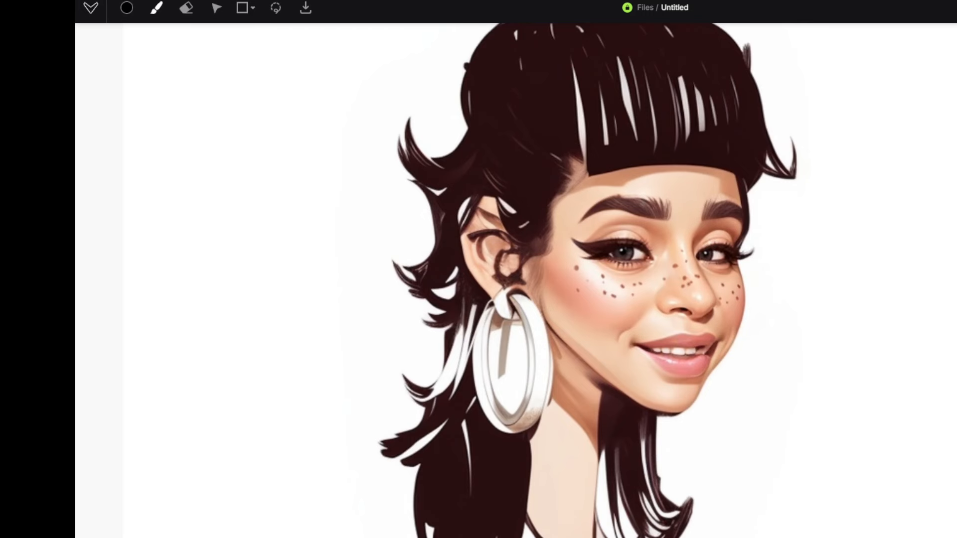
left_click(274, 8)
scroll(441, 225, "up", 2)
mouse_move(608, 212)
left_mouse_down()
mouse_move(728, 191)
mouse_move(804, 245)
mouse_move(796, 319)
mouse_move(576, 306)
mouse_move(571, 223)
mouse_move(587, 207)
left_mouse_up()
left_click(235, 55)
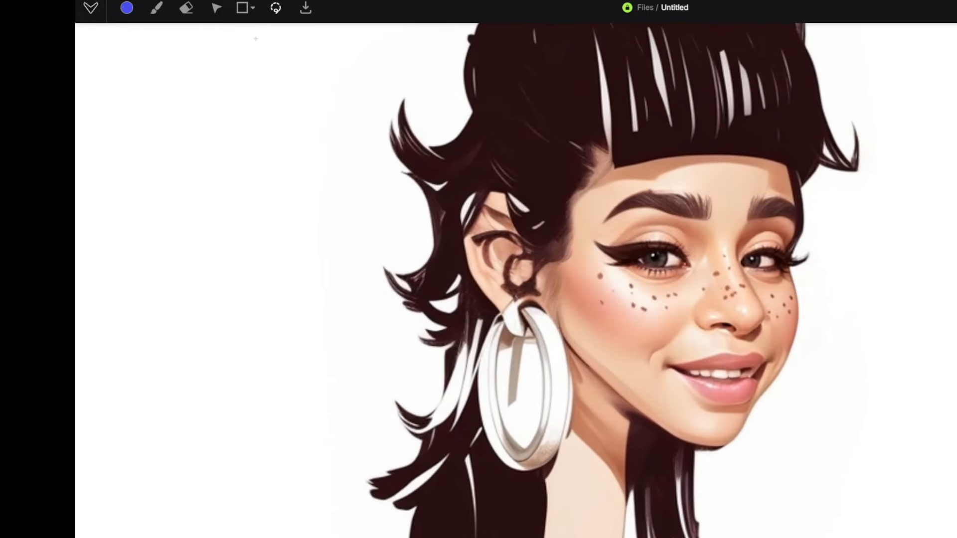
scroll(645, 258, "up", 2)
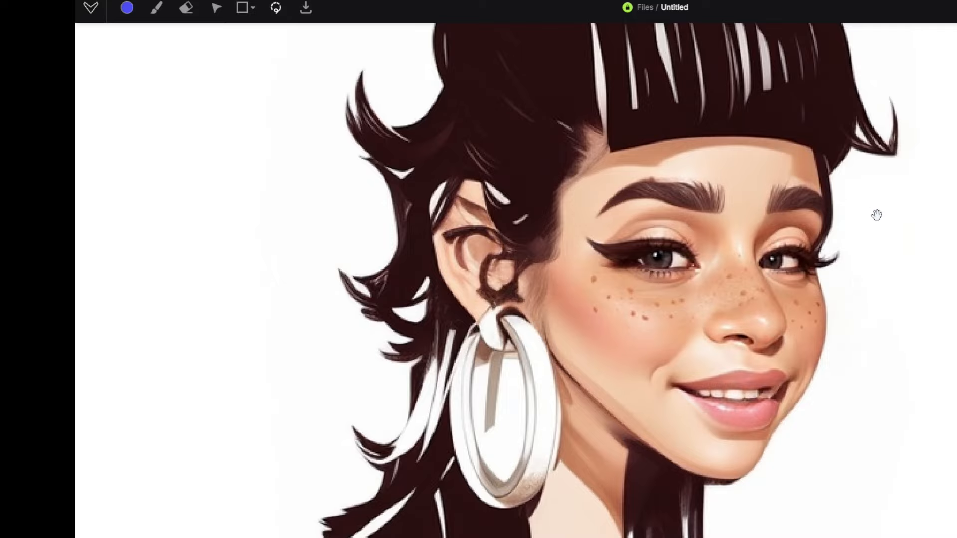
Examine the portrait's face and the painted conical hat, both up close and as a whole
left_click_drag(876, 215, 784, 207)
scroll(794, 245, "up", 3)
scroll(794, 245, "down", 5)
scroll(794, 245, "down", 2)
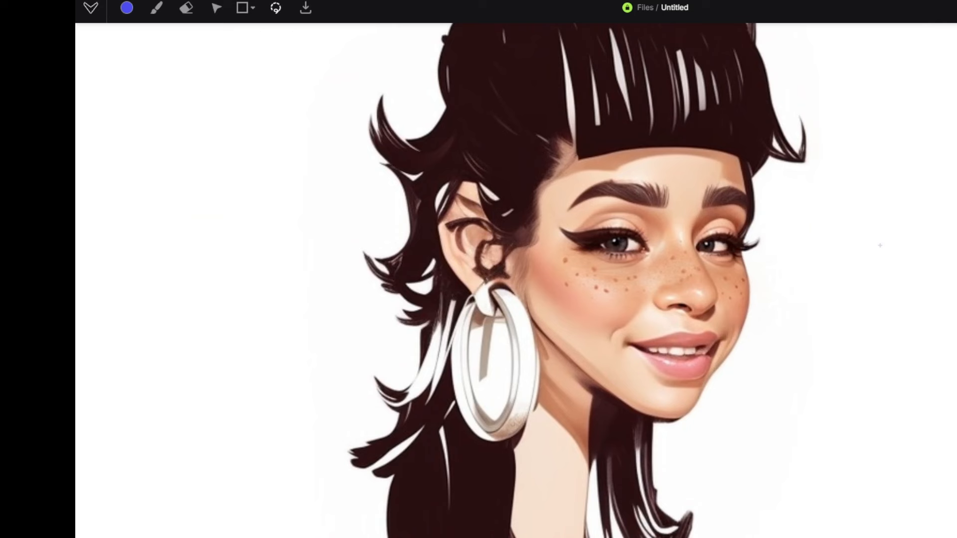
left_click_drag(877, 244, 861, 244)
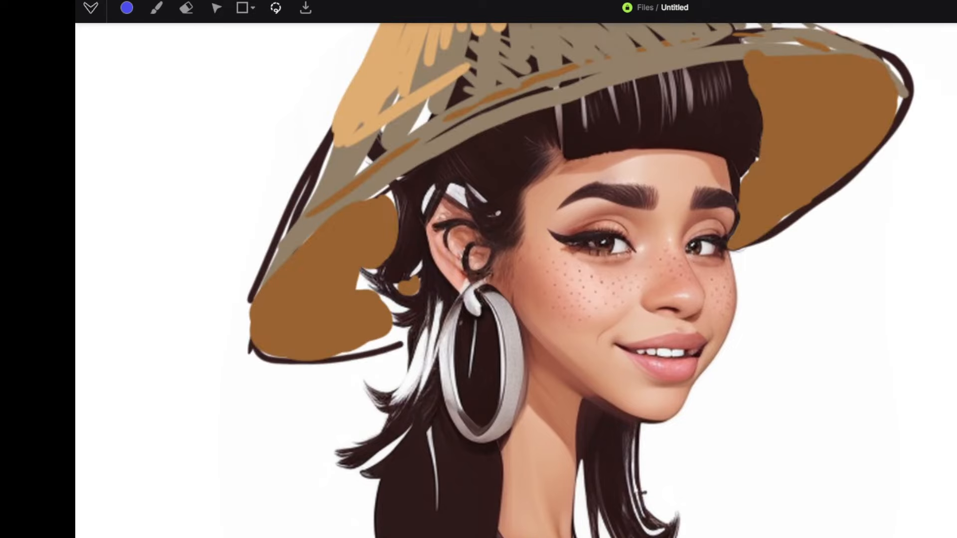
scroll(852, 260, "down", 5)
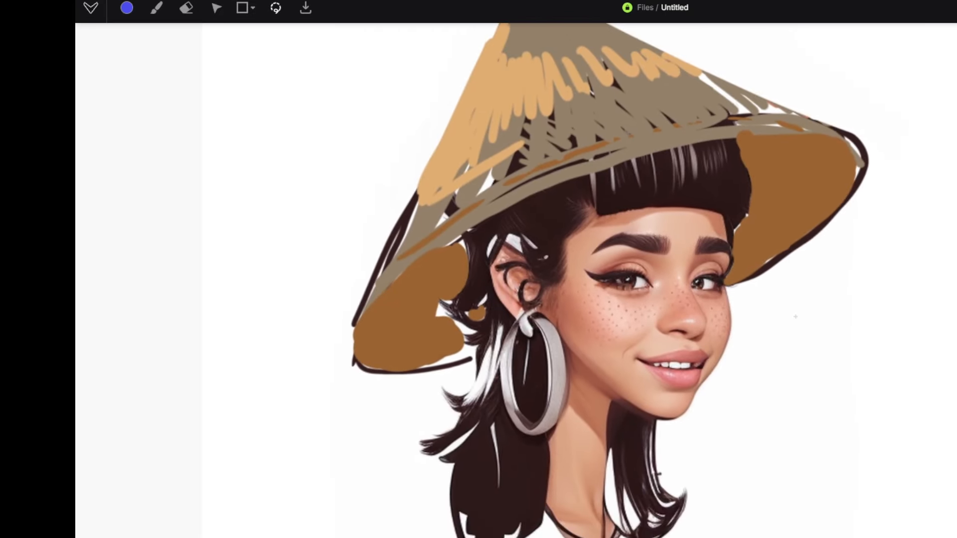
left_click_drag(829, 312, 805, 324)
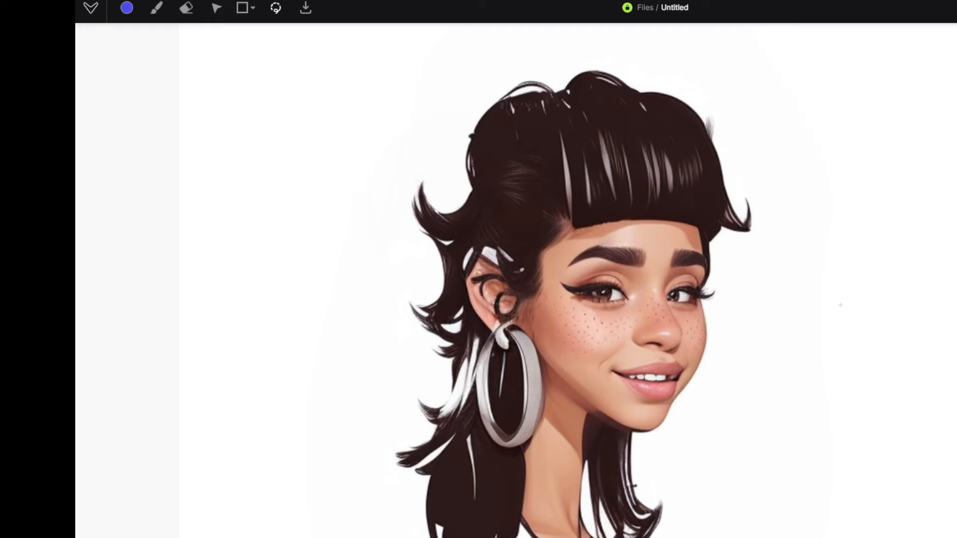
scroll(705, 303, "up", 5)
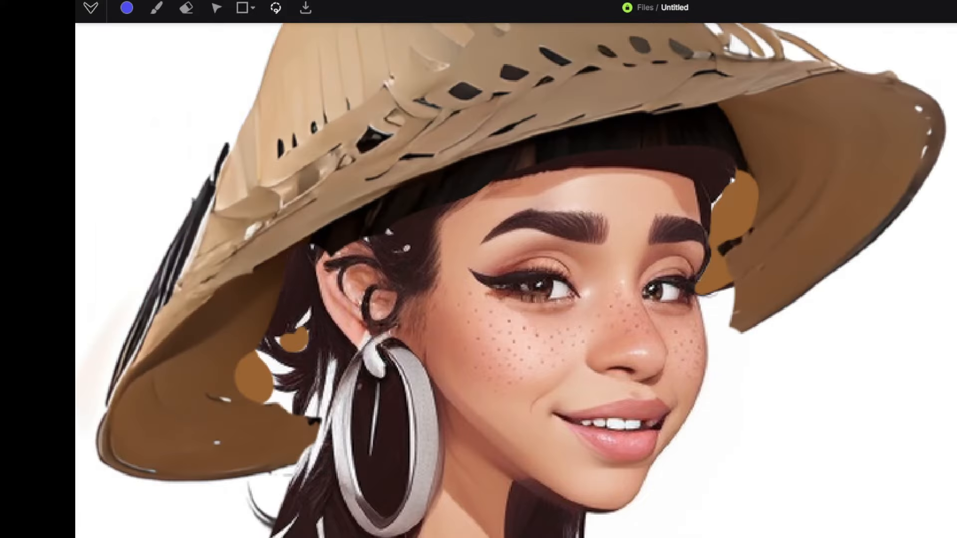
scroll(890, 280, "up", 3)
scroll(891, 279, "down", 8)
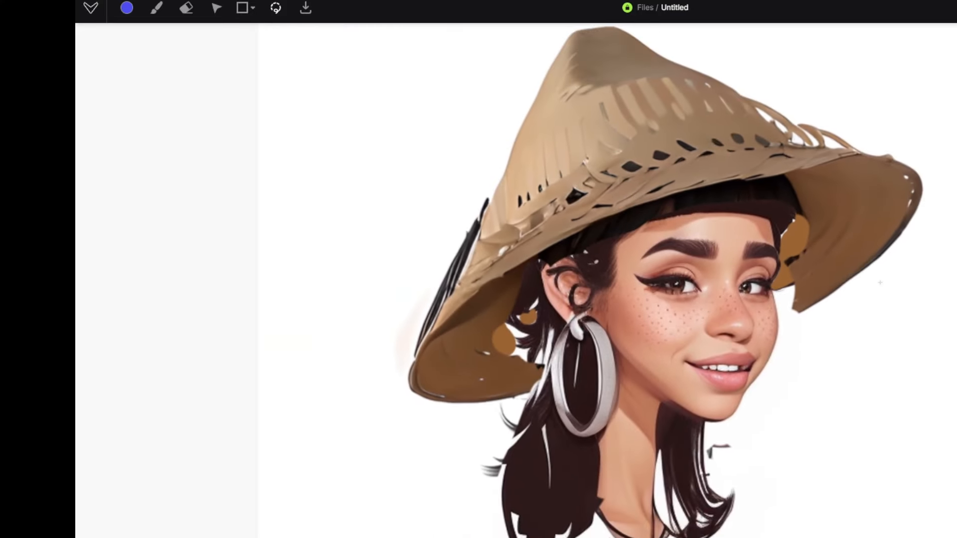
Undo and redo the latest change to the rendered straw hat to compare the two versions
key("ctrl+z")
key("ctrl+shift+z")
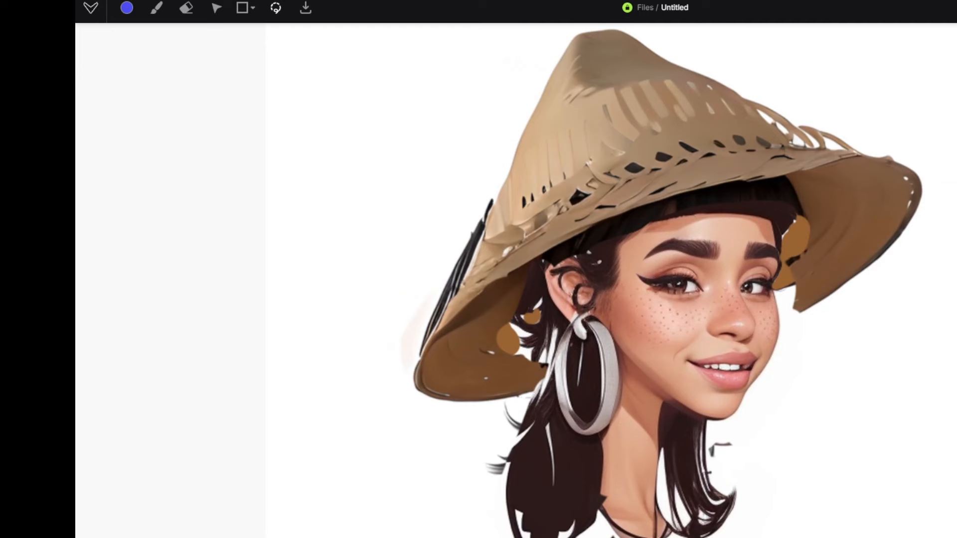
left_click_drag(852, 267, 790, 298)
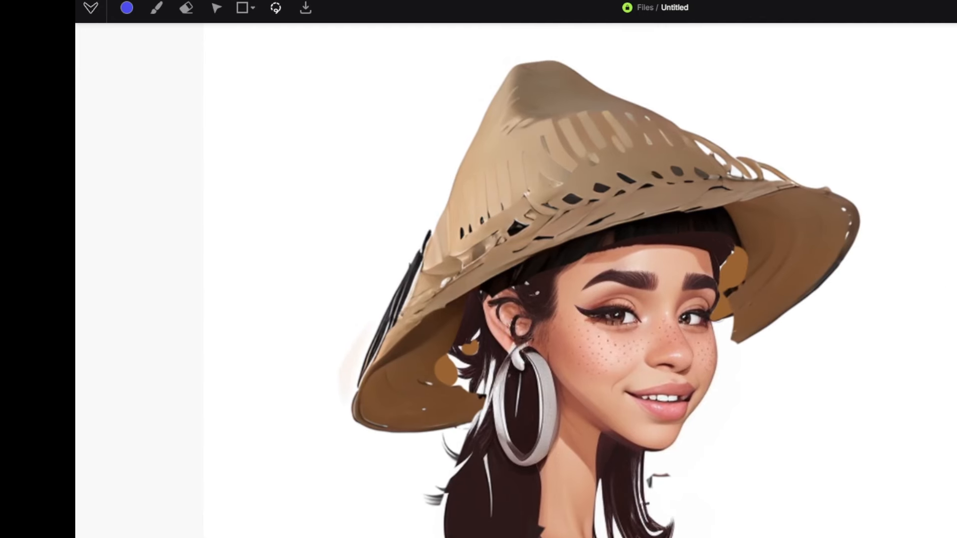
key("ctrl+z")
key("ctrl+shift+z")
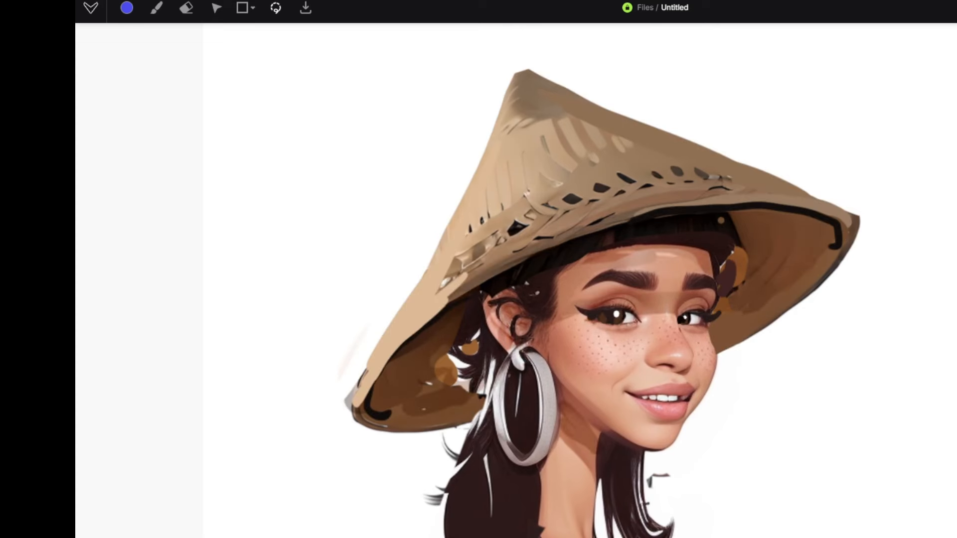
Compare the repainted hat outline and brim with the earlier hat render by repeatedly undoing and redoing the edits
key("ctrl+z")
key("ctrl+shift+z")
key("ctrl+z")
key("ctrl+shift+z")
scroll(828, 250, "up", 1)
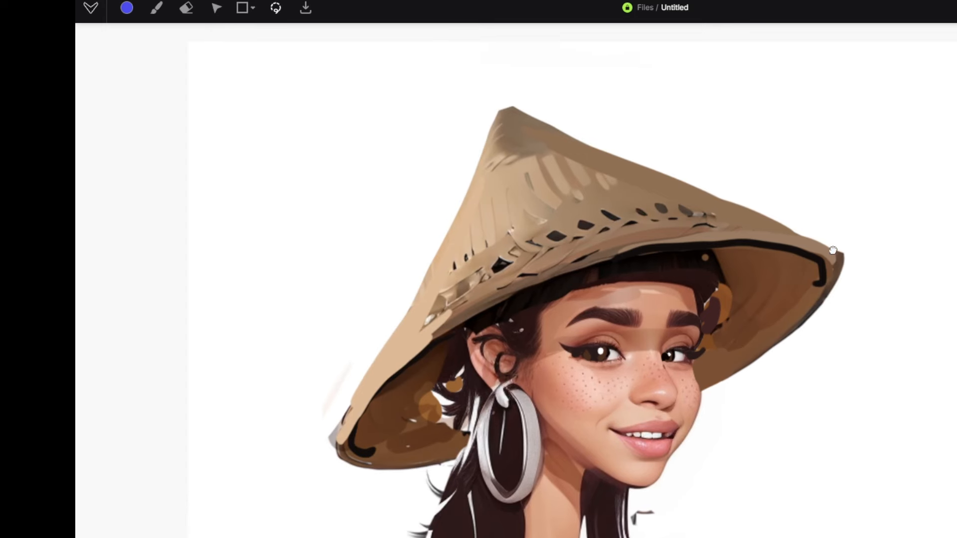
key("ctrl+z")
key("ctrl+z")
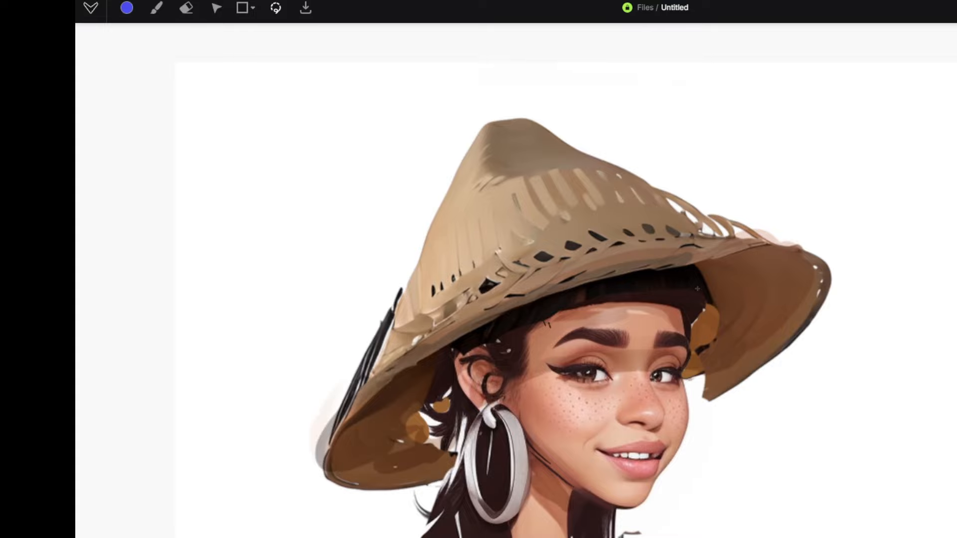
scroll(839, 280, "up", 5)
scroll(847, 264, "down", 8)
left_click_drag(956, 159, 918, 143)
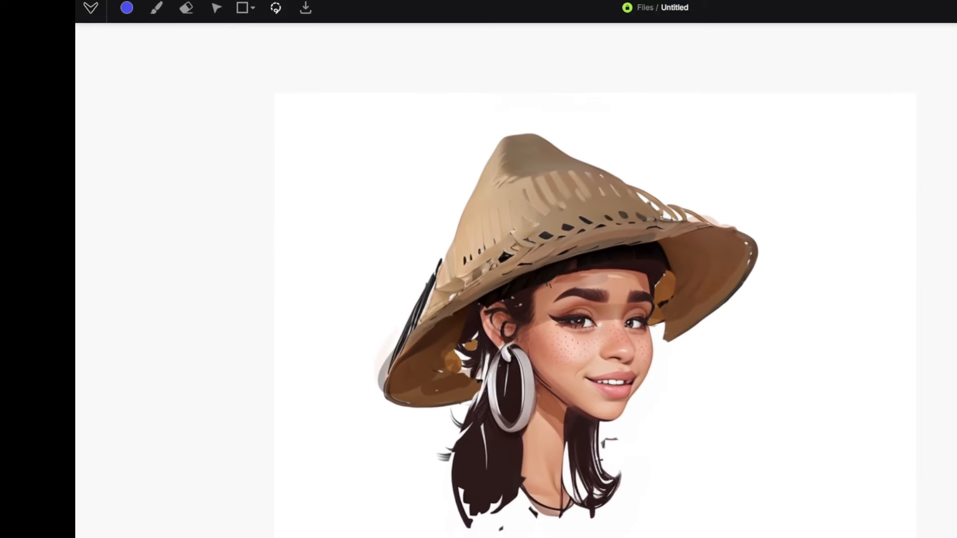
key("ctrl+shift+z")
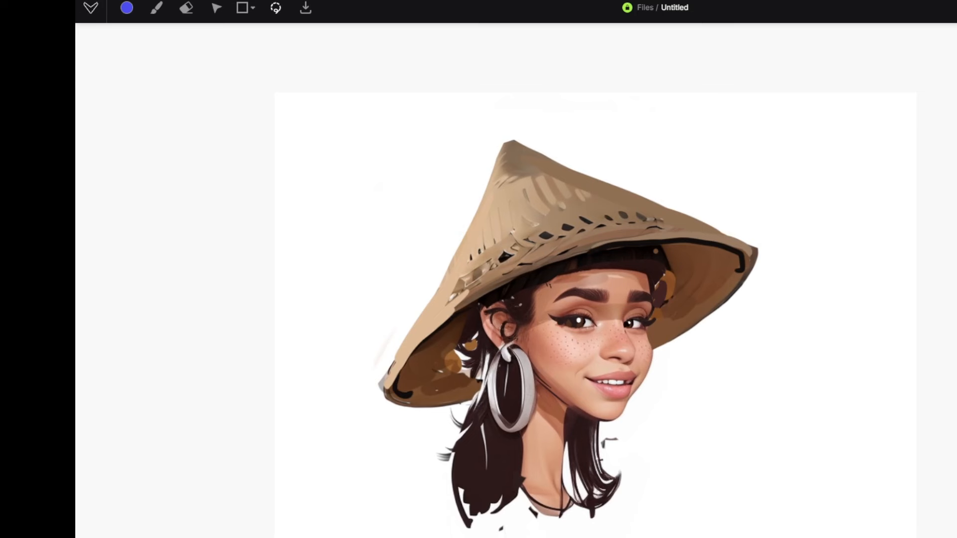
Examine the woven hat and face details up close, along with the layer list and the render creation settings
scroll(547, 413, "down", 5)
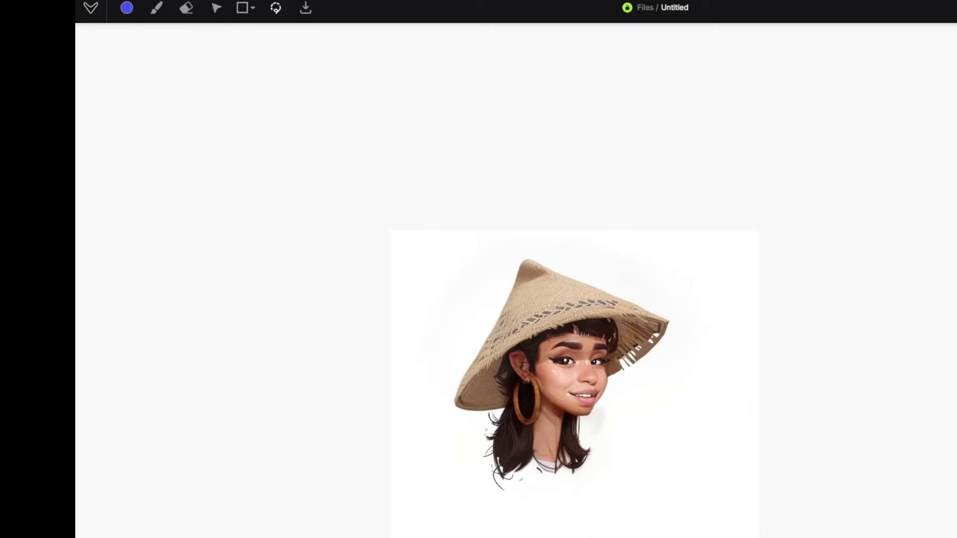
scroll(547, 413, "up", 7)
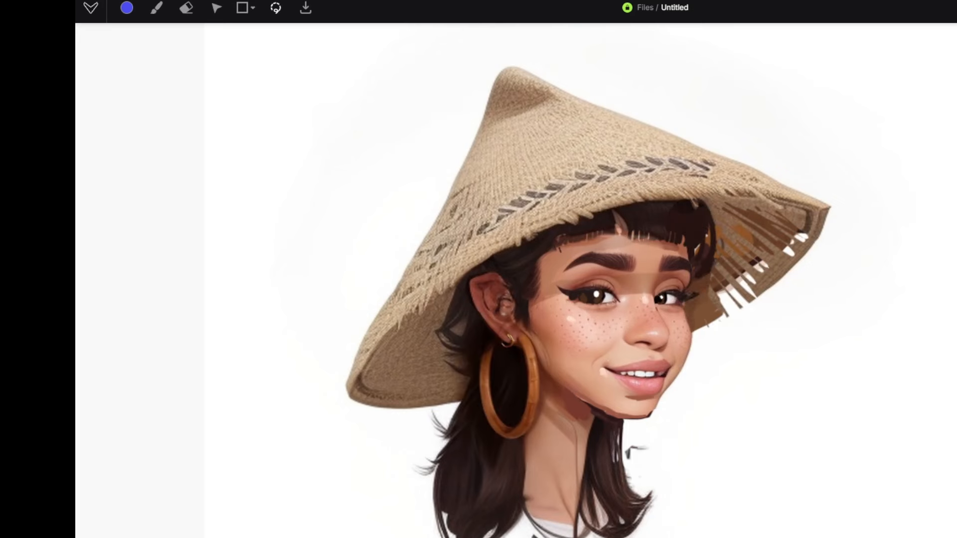
scroll(589, 407, "up", 5)
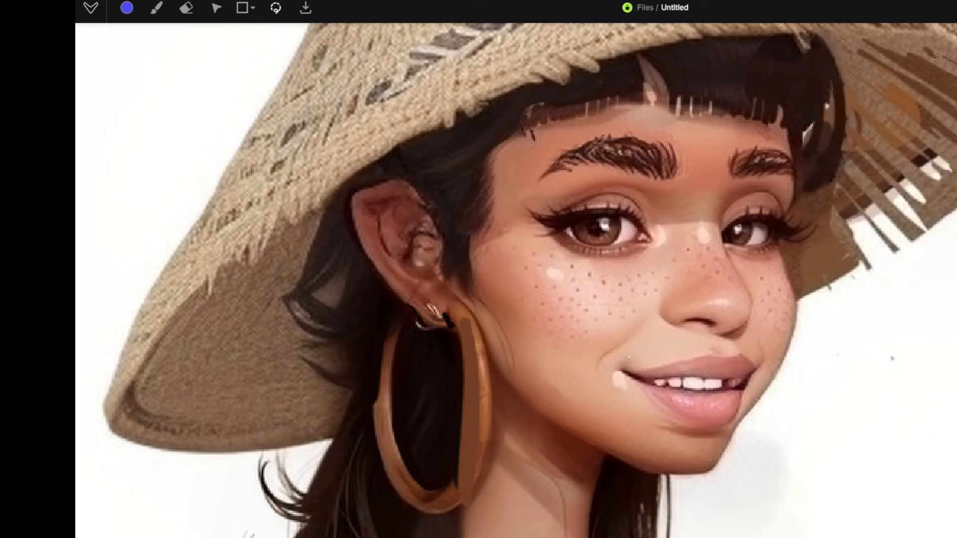
scroll(626, 304, "down", 5)
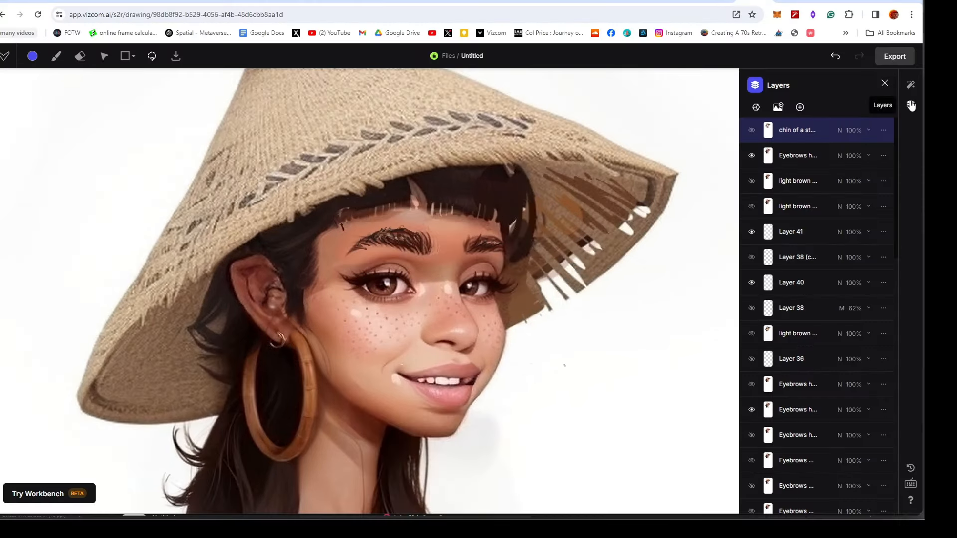
left_click(910, 105)
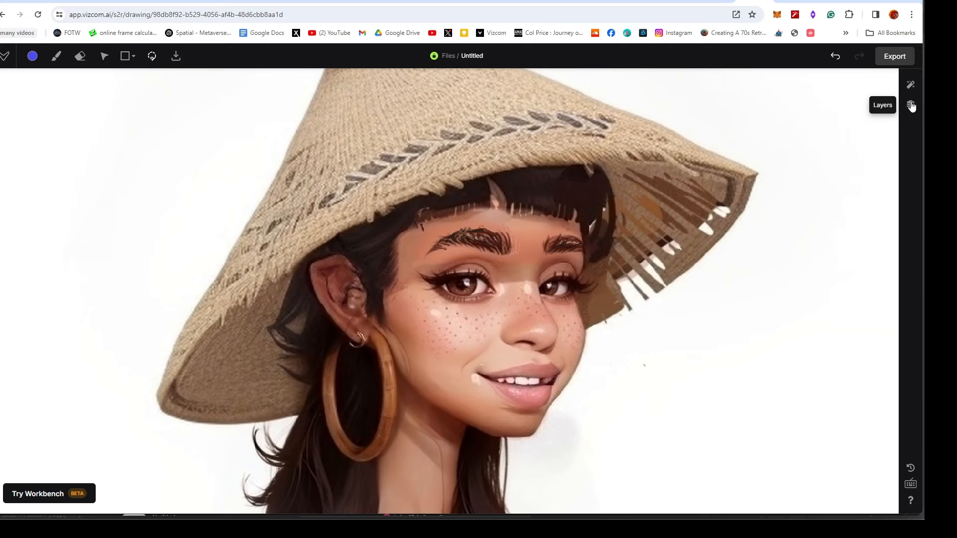
left_click(910, 84)
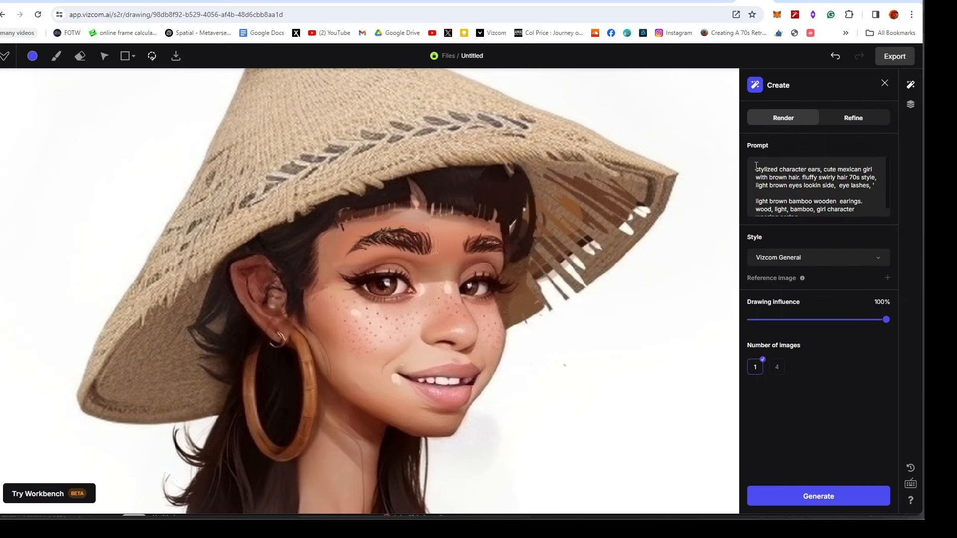
left_click(910, 84)
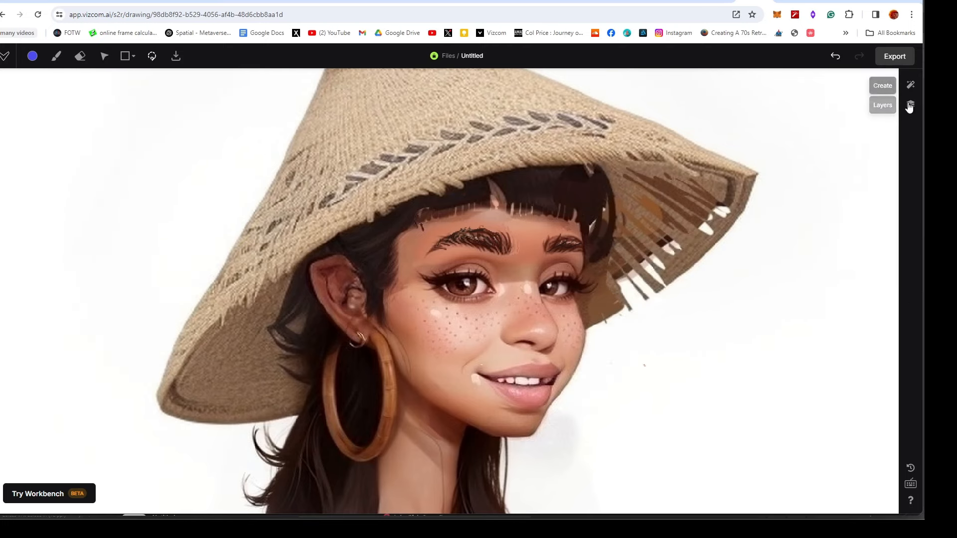
left_click(911, 106)
left_click(908, 85)
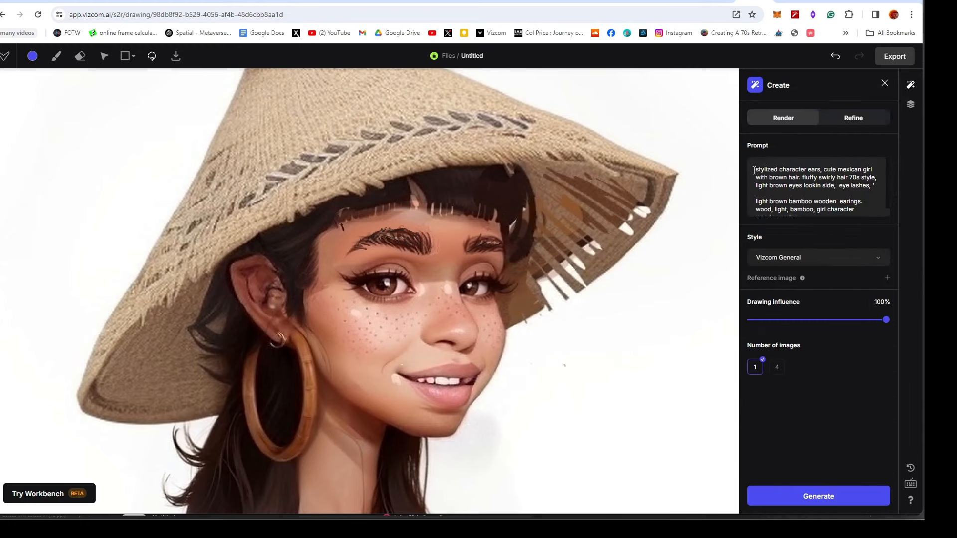
Review the render prompt's wording about the stylized ears, 70s hair, brown eyes and bamboo earrings
left_click_drag(752, 172, 779, 234)
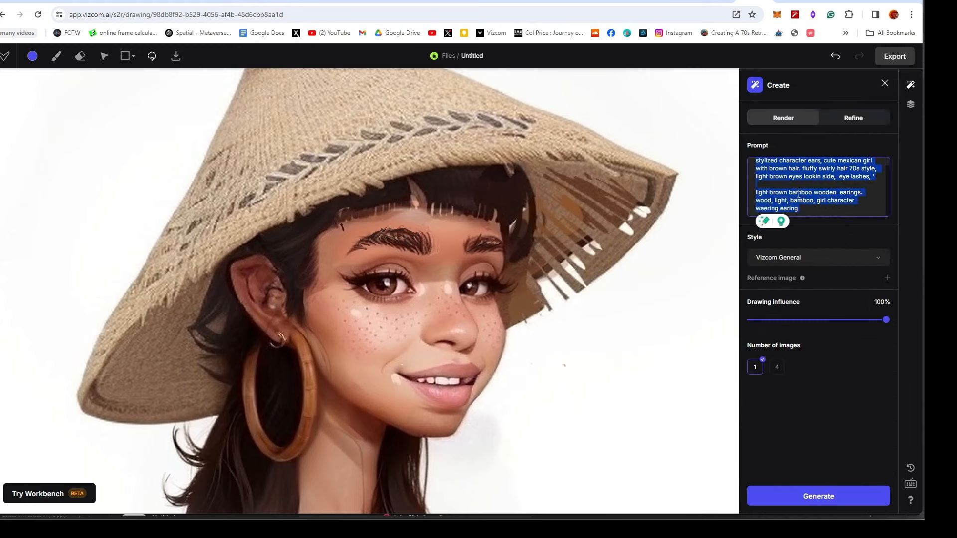
scroll(789, 182, "up", 2)
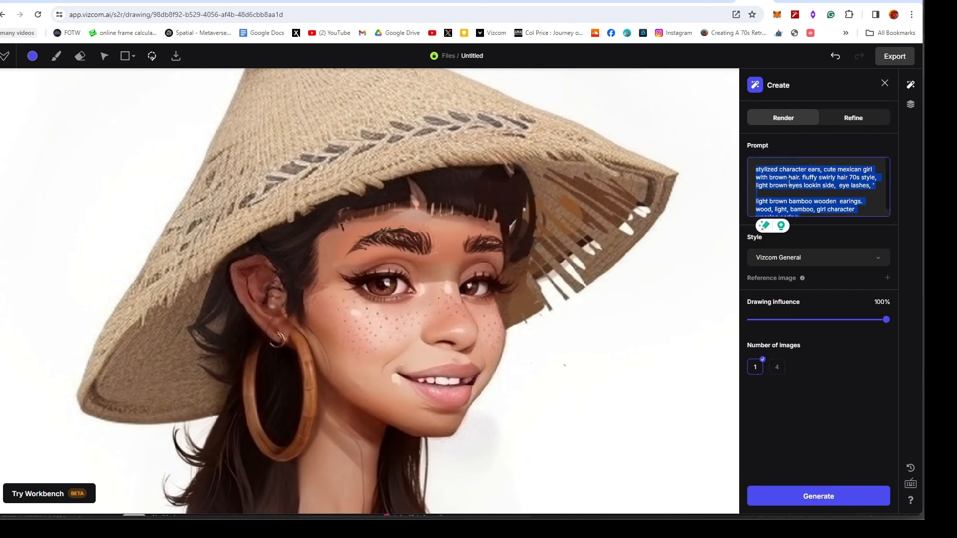
left_click(789, 182)
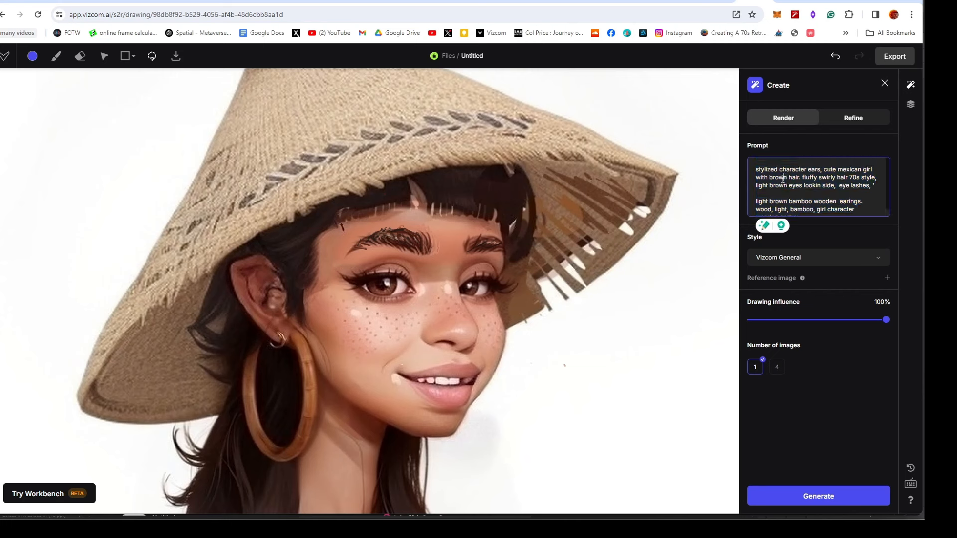
left_click(820, 172)
type(",")
left_click_drag(824, 170, 816, 170)
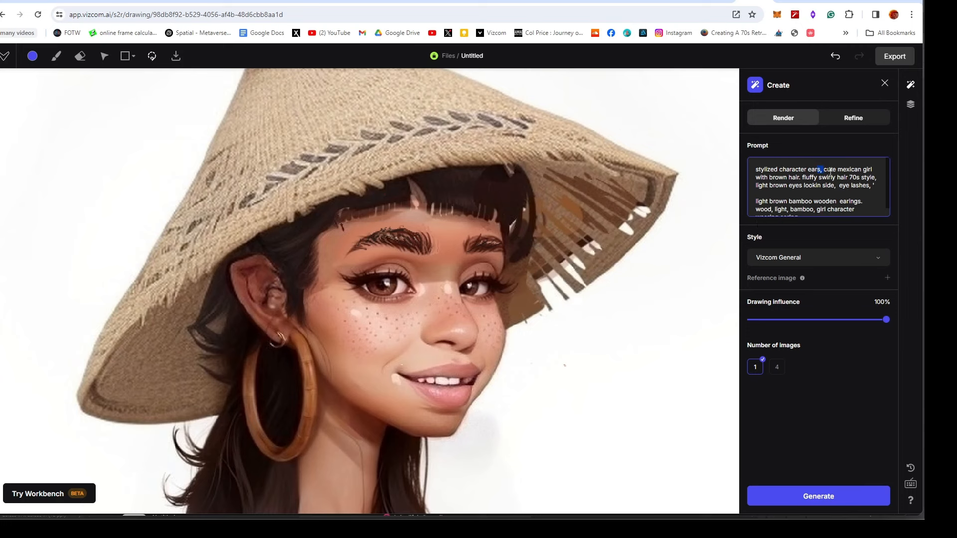
left_click(767, 178)
left_click_drag(753, 185, 784, 191)
left_click(791, 194)
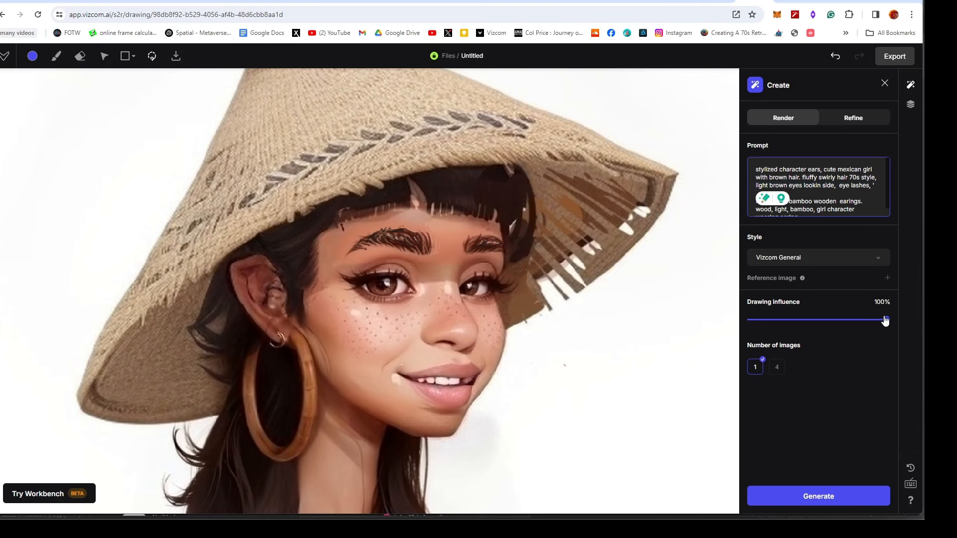
Outline the whole character and hat as the inpainting area and set the drawing influence to 50%
mouse_move(885, 319)
left_mouse_down()
mouse_move(782, 324)
mouse_move(899, 327)
mouse_move(880, 321)
left_mouse_up()
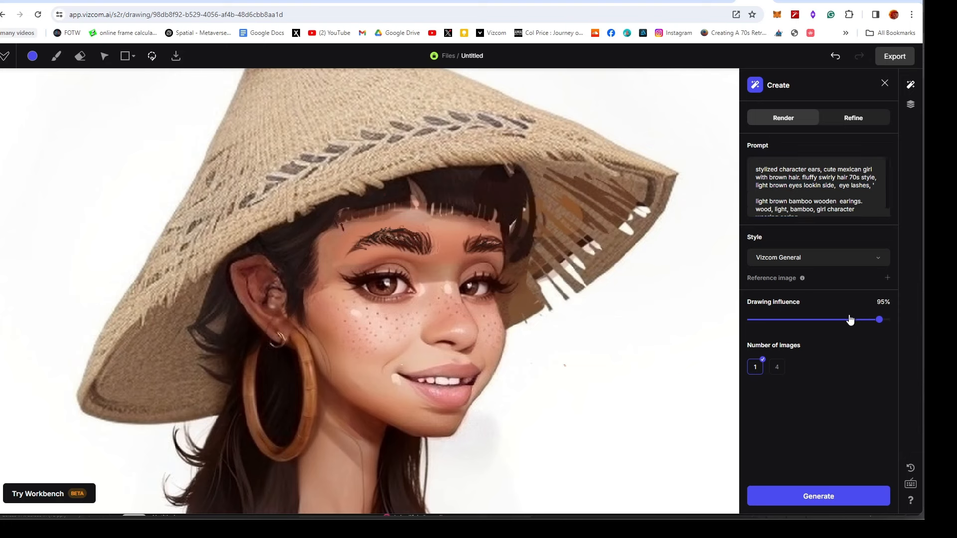
scroll(333, 254, "down", 4)
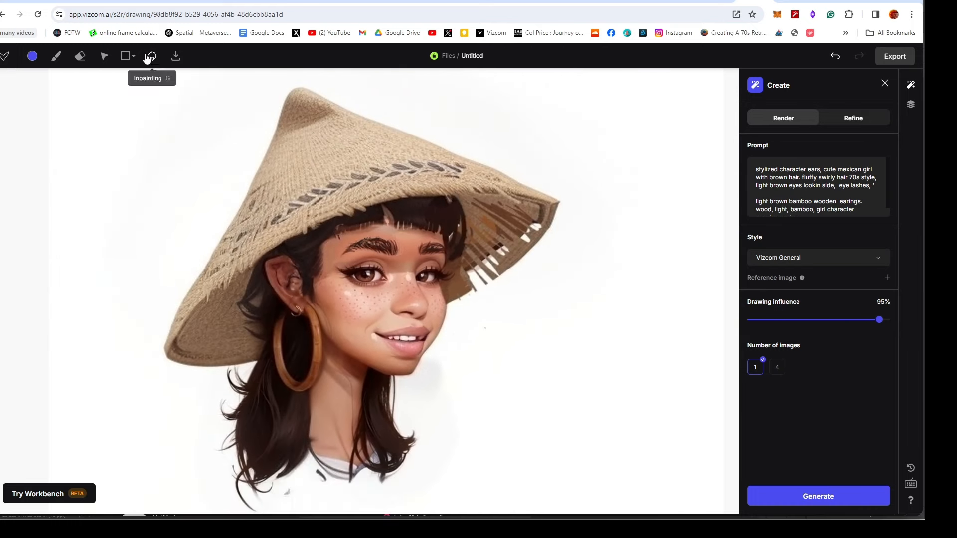
mouse_move(182, 172)
left_mouse_down()
mouse_move(219, 90)
mouse_move(430, 109)
mouse_move(616, 384)
mouse_move(404, 513)
mouse_move(160, 406)
mouse_move(107, 222)
mouse_move(182, 171)
left_mouse_up()
scroll(481, 257, "up", 2)
left_click_drag(879, 319, 819, 319)
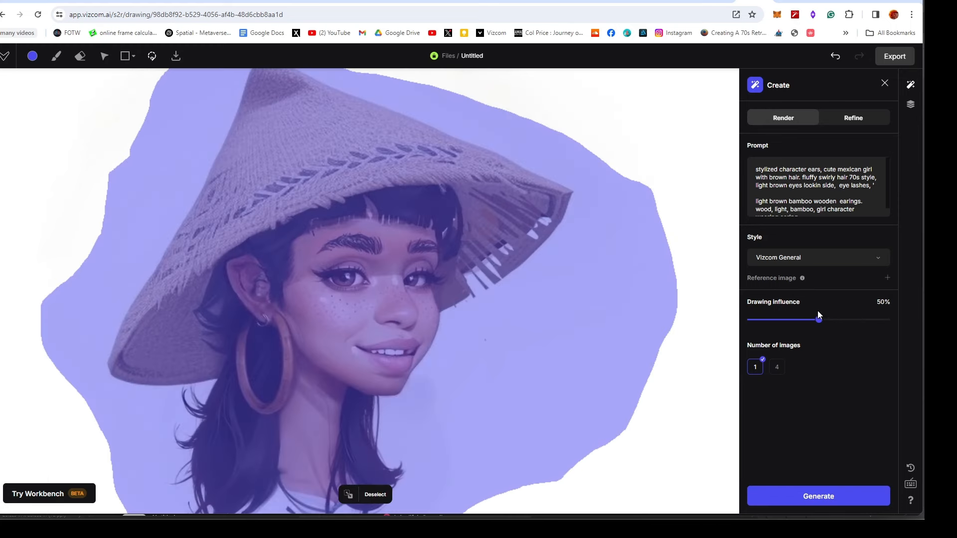
Lower the drawing influence slightly for the selected character and hat area, and check the rendered face and hat
left_click(811, 320)
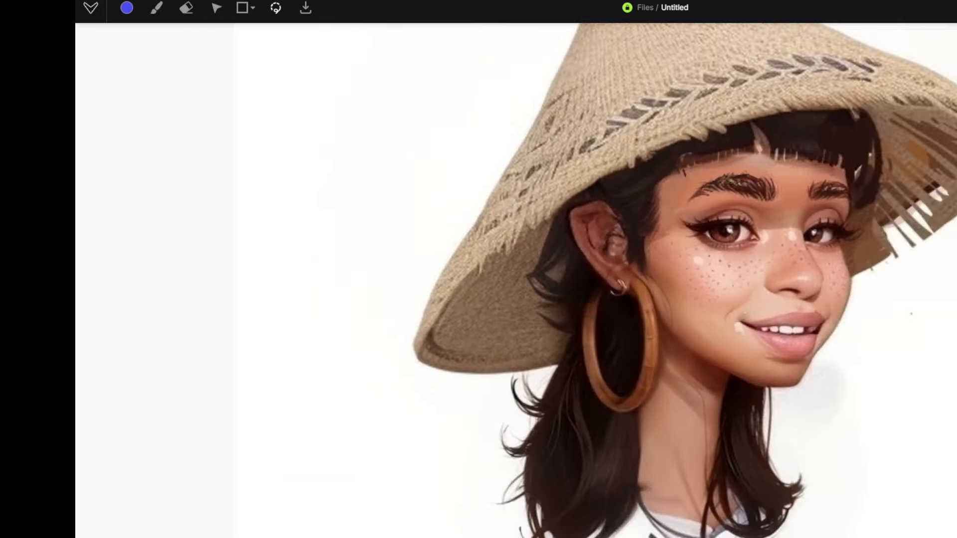
scroll(471, 298, "up", 2)
left_click_drag(581, 225, 421, 241)
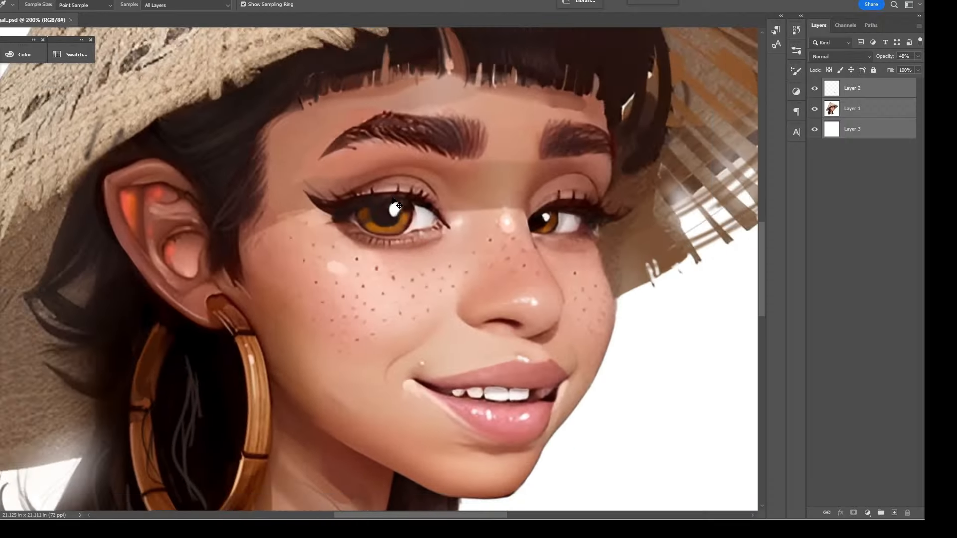
Examine the retouched eyes, freckles, lips and reddish ear lighting up close in the Photoshop version of the portrait
key("ctrl+plus")
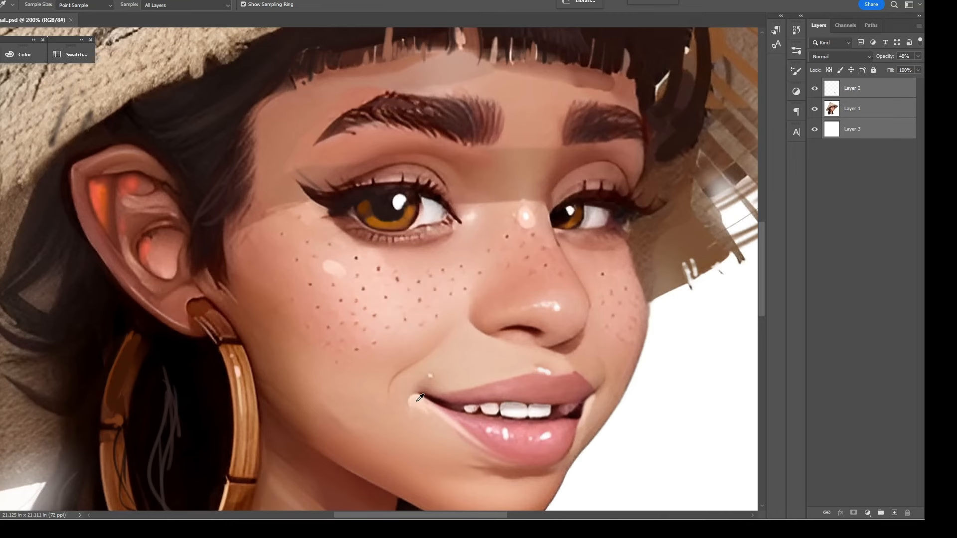
left_click_drag(393, 243, 338, 214)
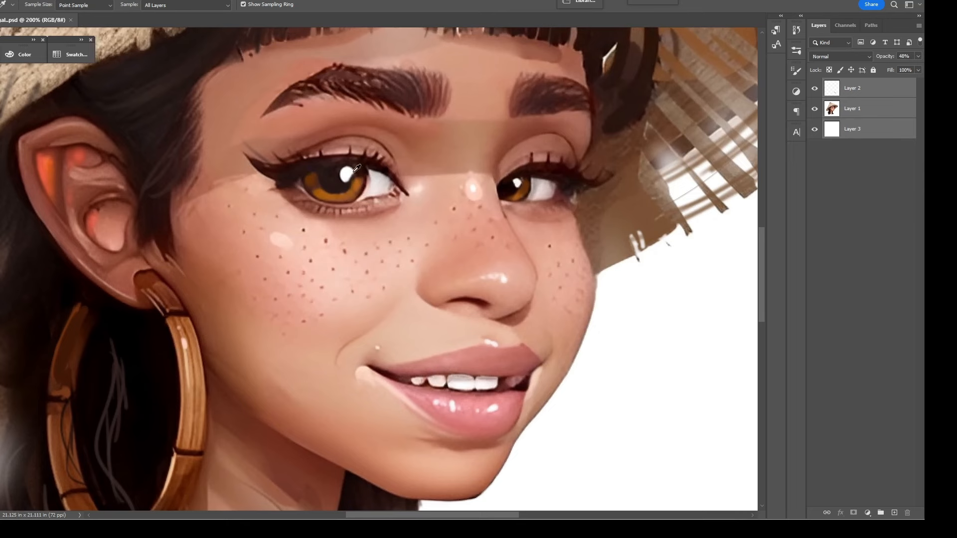
left_click_drag(298, 116, 289, 155)
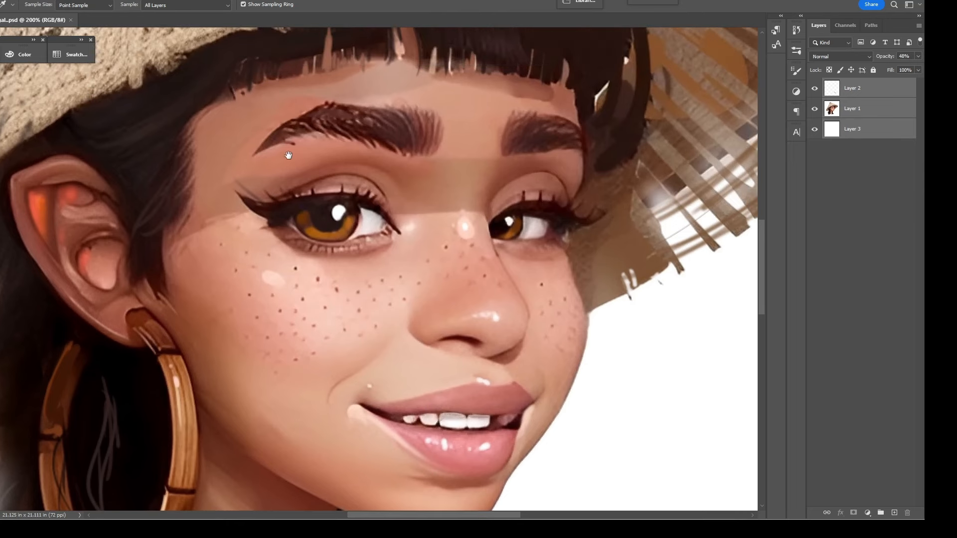
left_click_drag(46, 188, 187, 140)
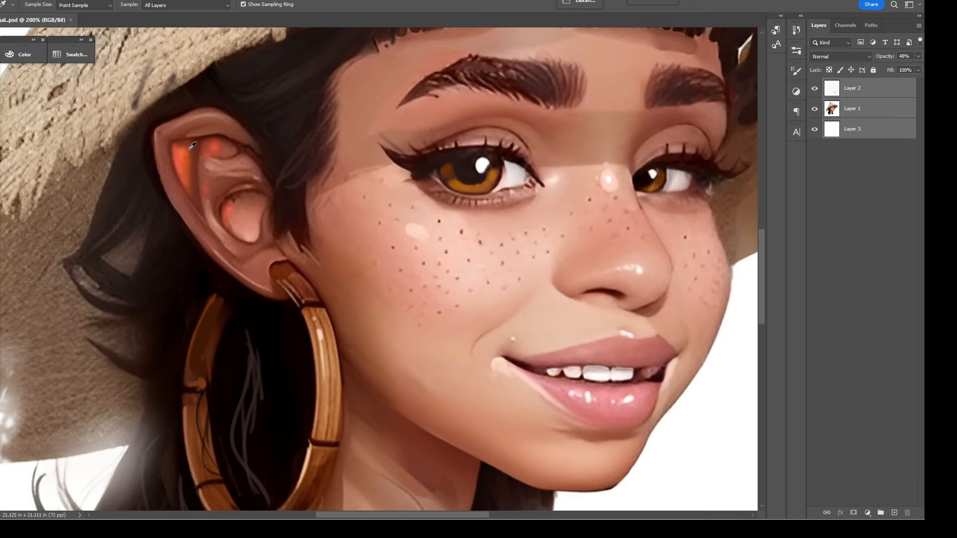
key("ctrl+minus")
key("ctrl+minus")
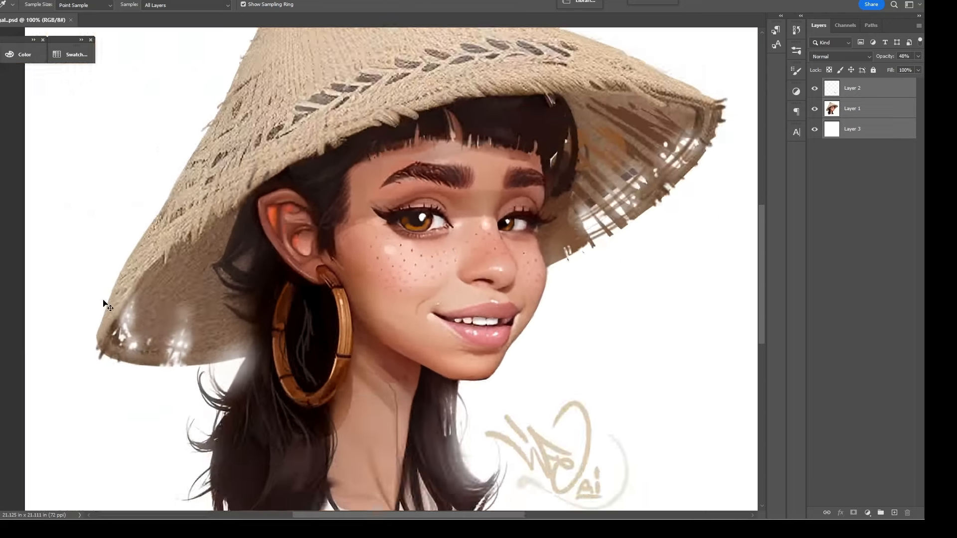
Inspect the straw hat's tip and frayed brim, the bamboo earring and the lower face, and view the whole portrait again
key("ctrl+plus")
scroll(638, 187, "up", 5)
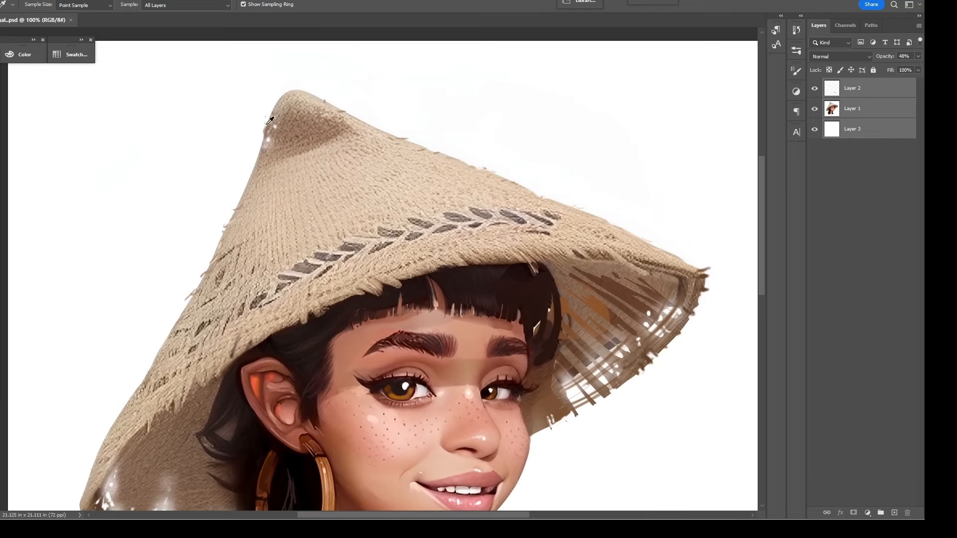
key("ctrl+minus")
key("ctrl+minus")
left_click_drag(224, 204, 217, 92)
key("ctrl+plus")
key("ctrl+plus")
key("ctrl+plus")
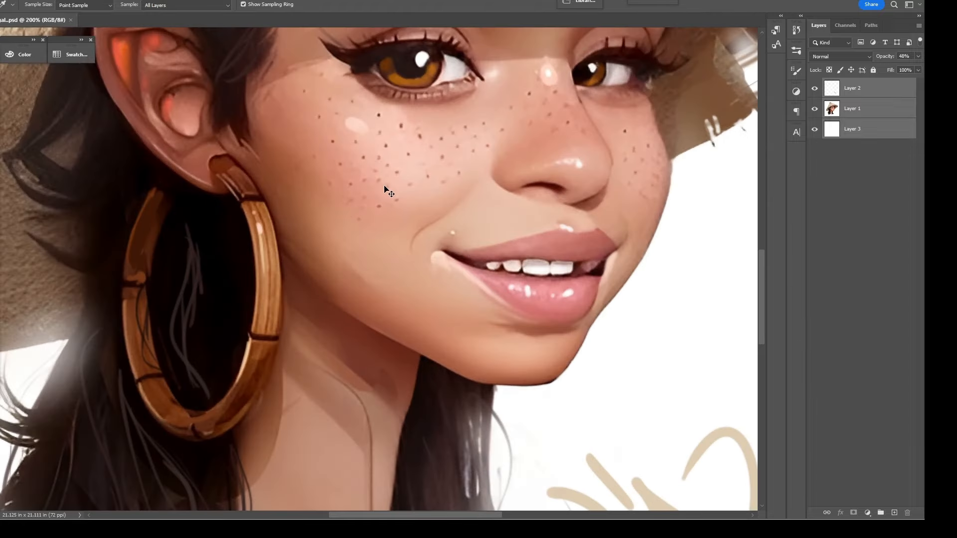
key("ctrl+minus")
left_click_drag(388, 193, 450, 361)
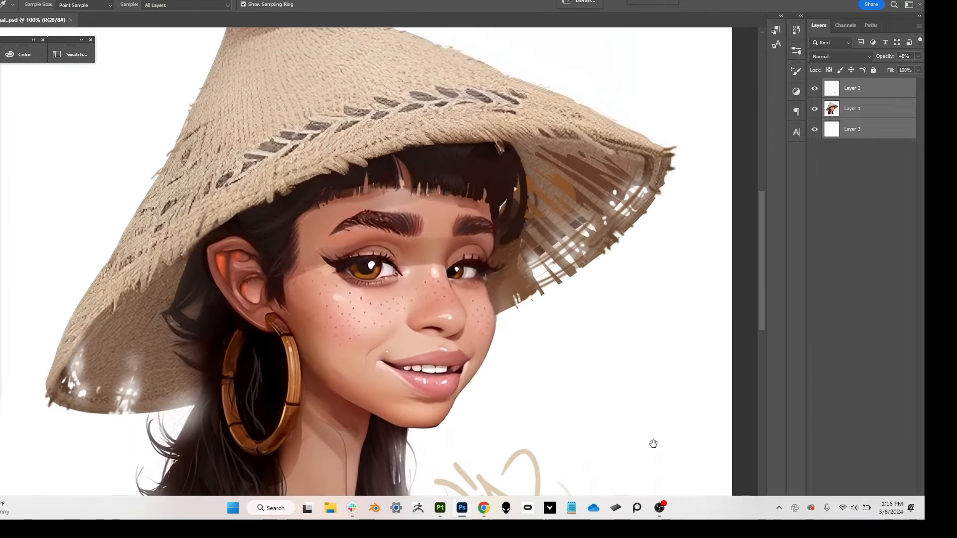